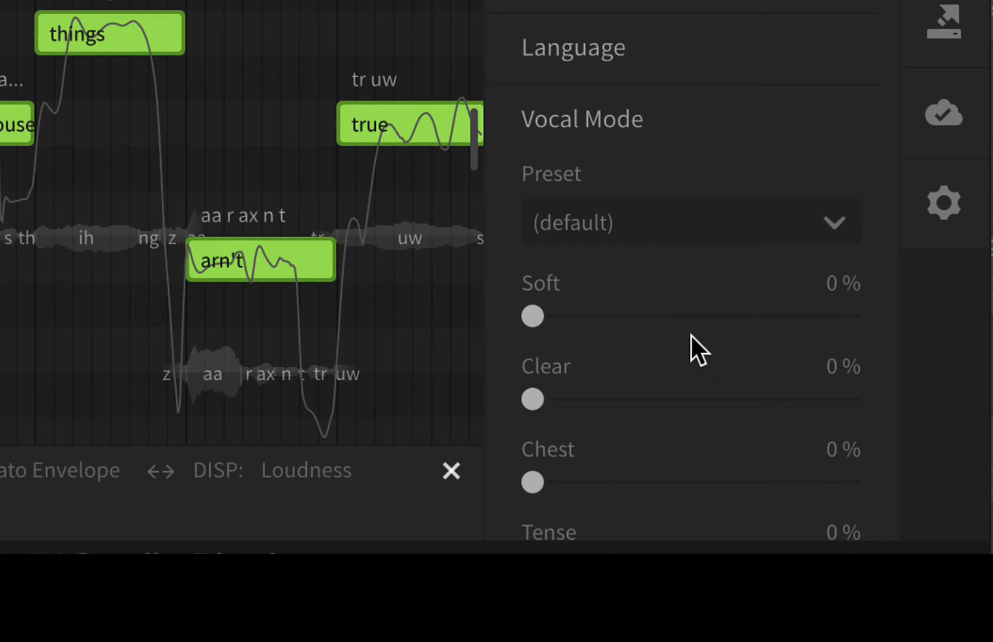
# Step: Review the Sheena voice's Vocal Mode presets and sliders along with its Parameters and Tuning settings
pyautogui.scroll(-3, 690, 335)
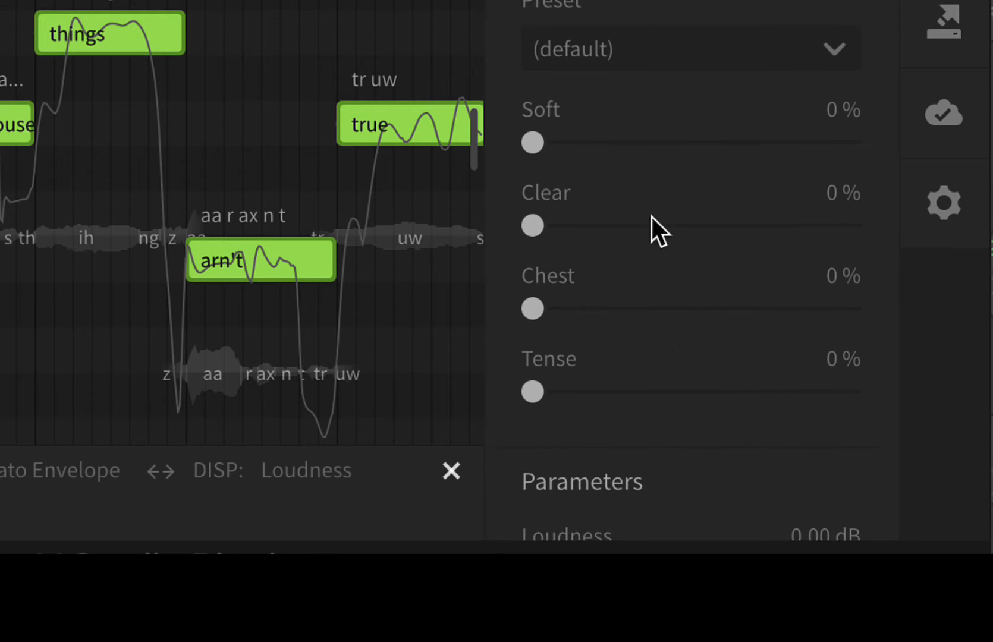
pyautogui.scroll(-10, 719, 344)
pyautogui.scroll(3, 719, 341)
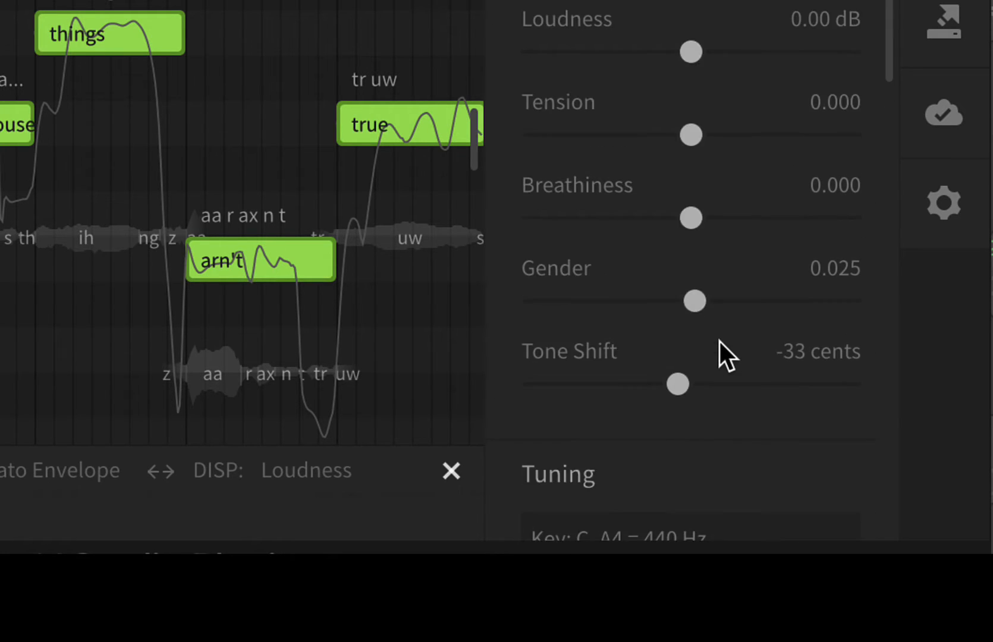
pyautogui.scroll(-3, 720, 342)
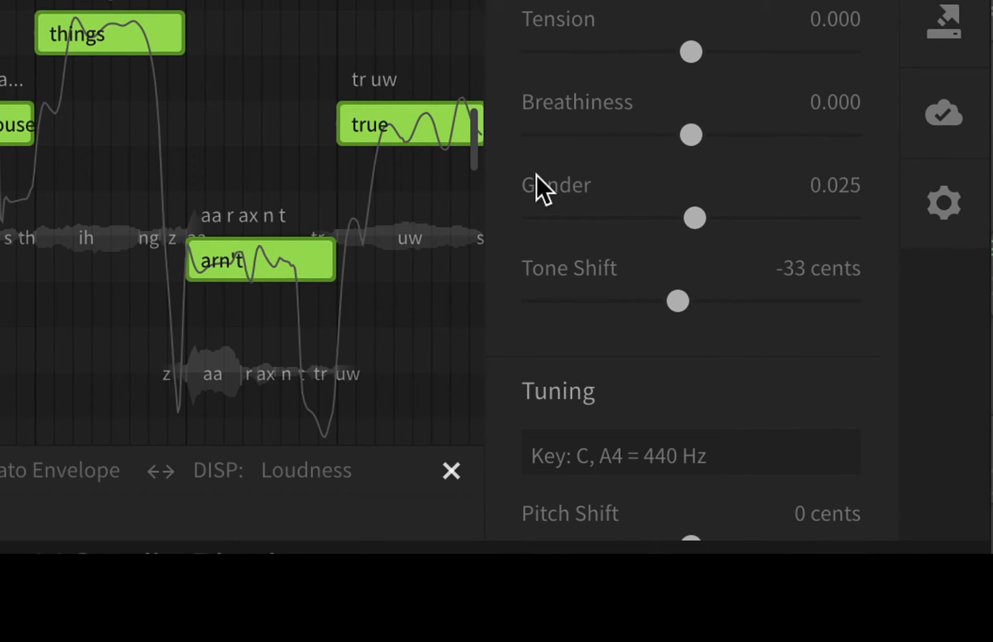
pyautogui.scroll(-2, 710, 359)
pyautogui.scroll(15, 710, 358)
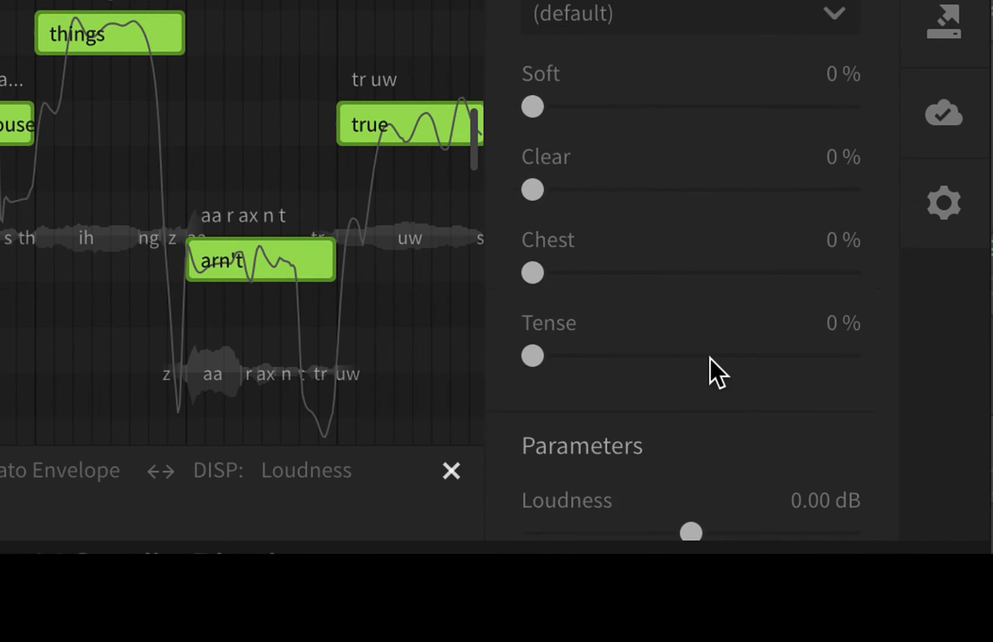
pyautogui.scroll(3, 710, 358)
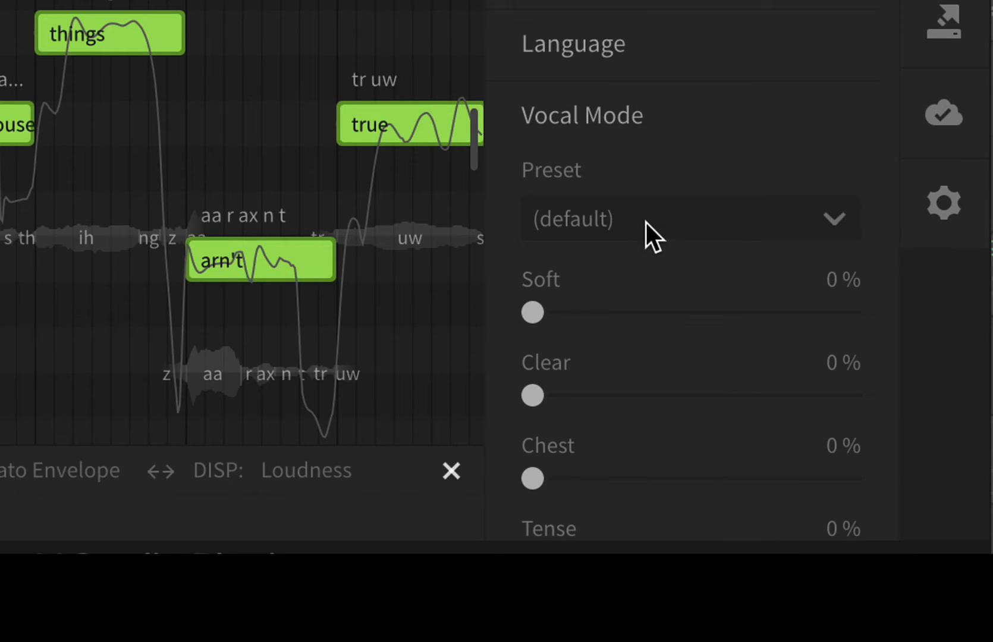
pyautogui.click(646, 222)
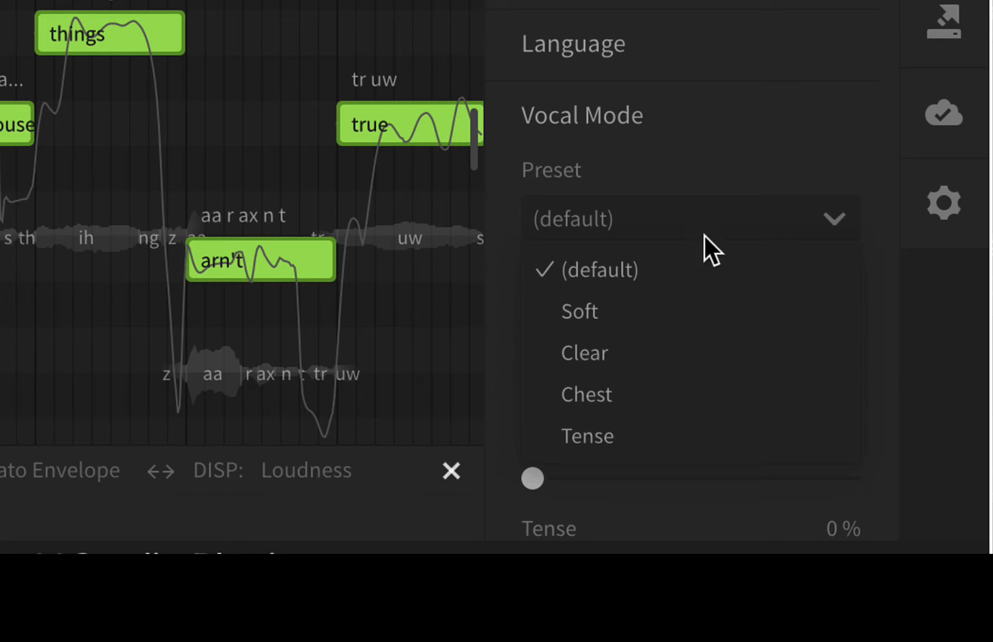
pyautogui.click(790, 150)
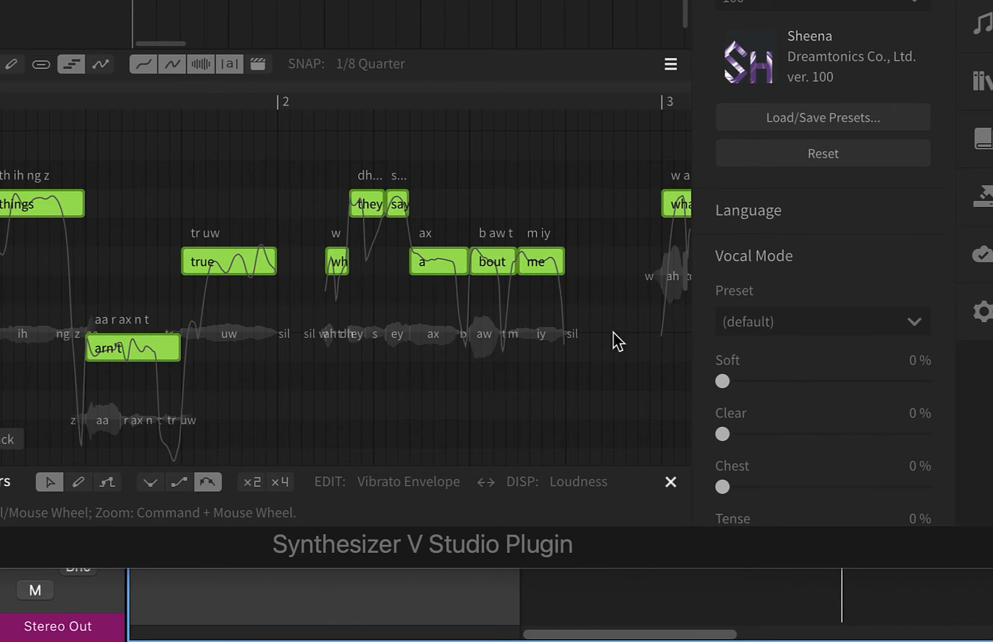
# Step: Set the Sheena track's Vocal Mode preset to Soft and play back the vocal
pyautogui.click(793, 321)
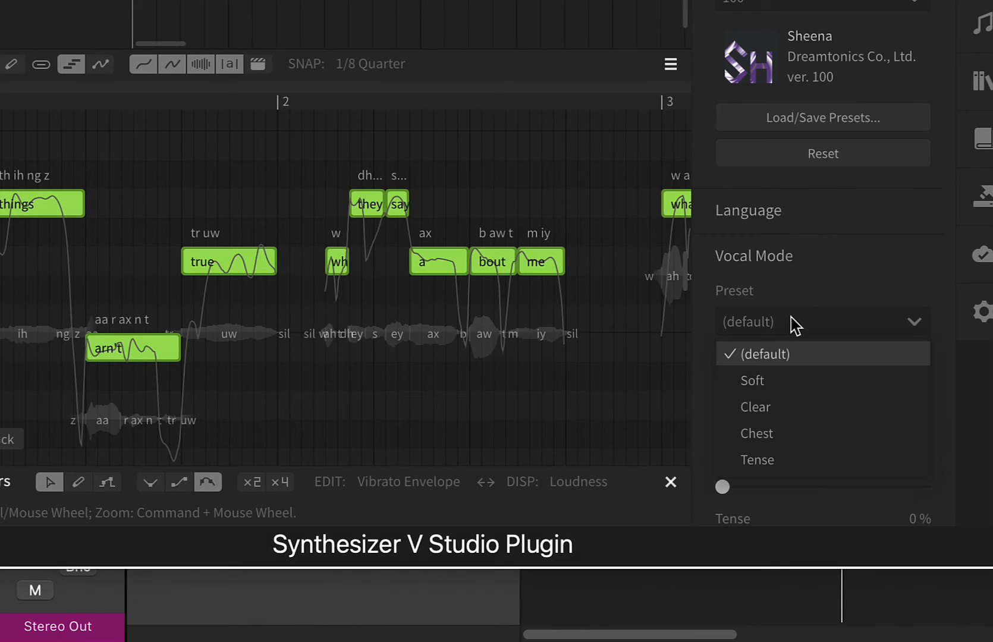
pyautogui.click(786, 381)
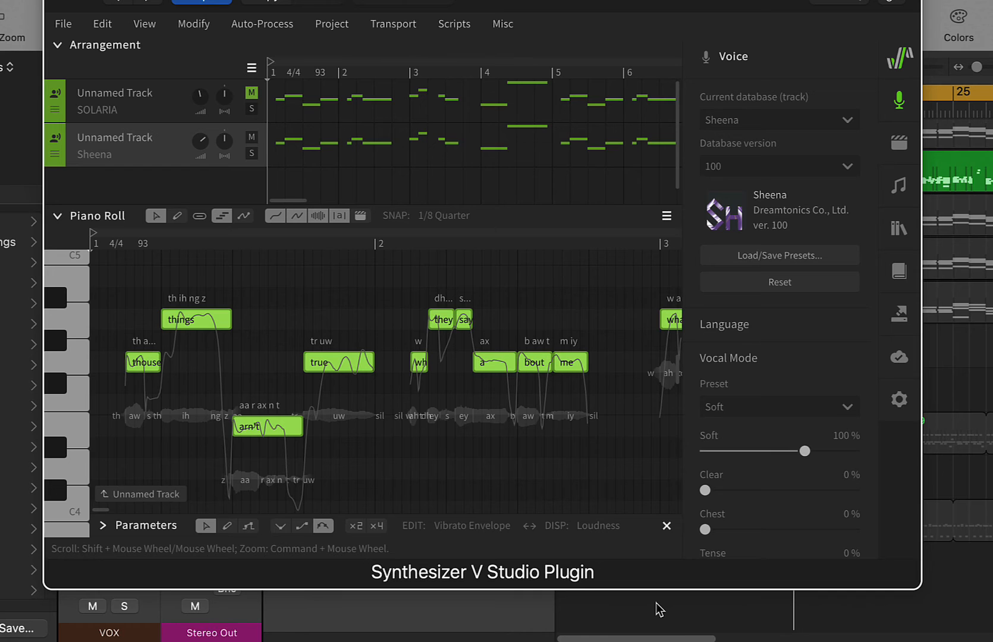
pyautogui.click(661, 610)
pyautogui.press('space')
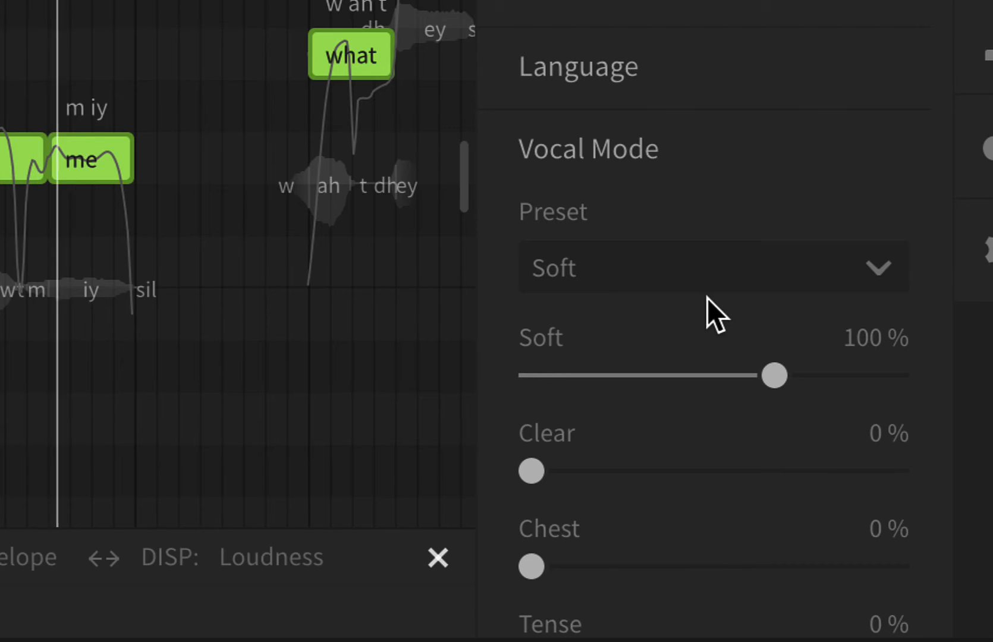
# Step: Try the Clear Vocal Mode preset on the Sheena track, followed by the Chest preset
pyautogui.click(717, 280)
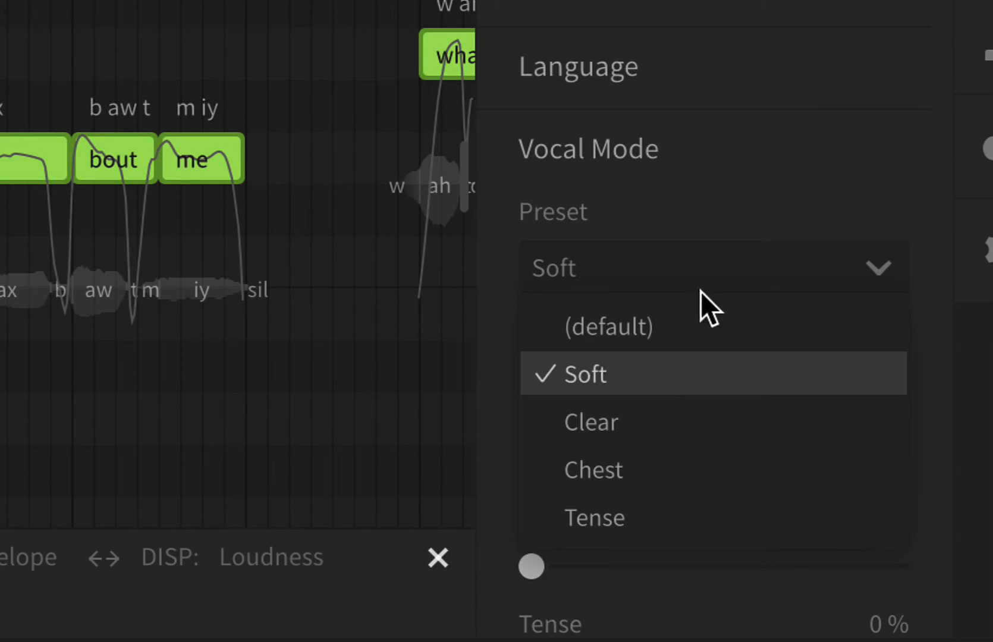
pyautogui.click(633, 404)
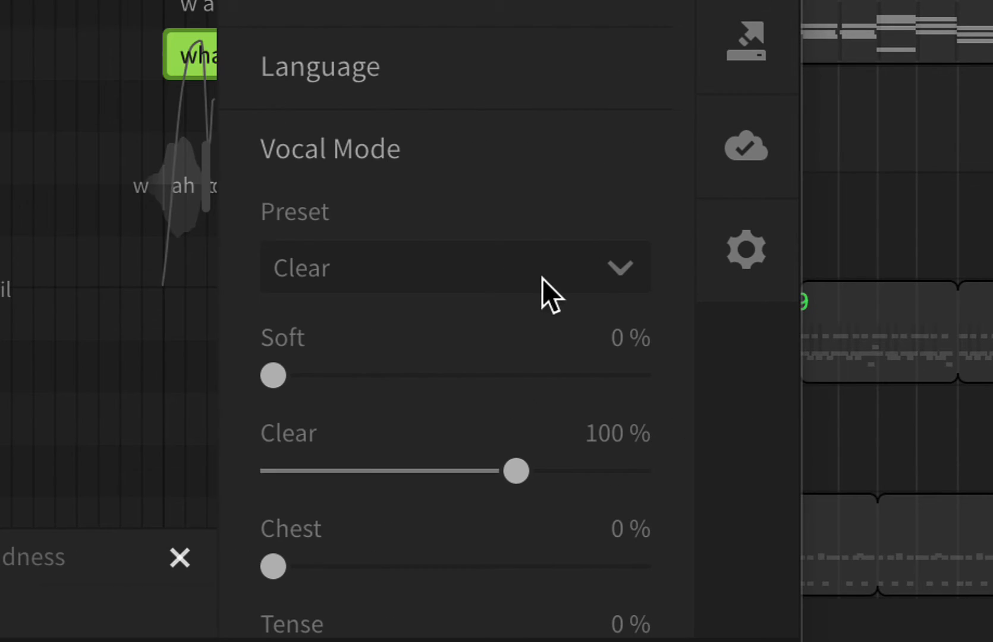
pyautogui.click(525, 284)
pyautogui.click(388, 468)
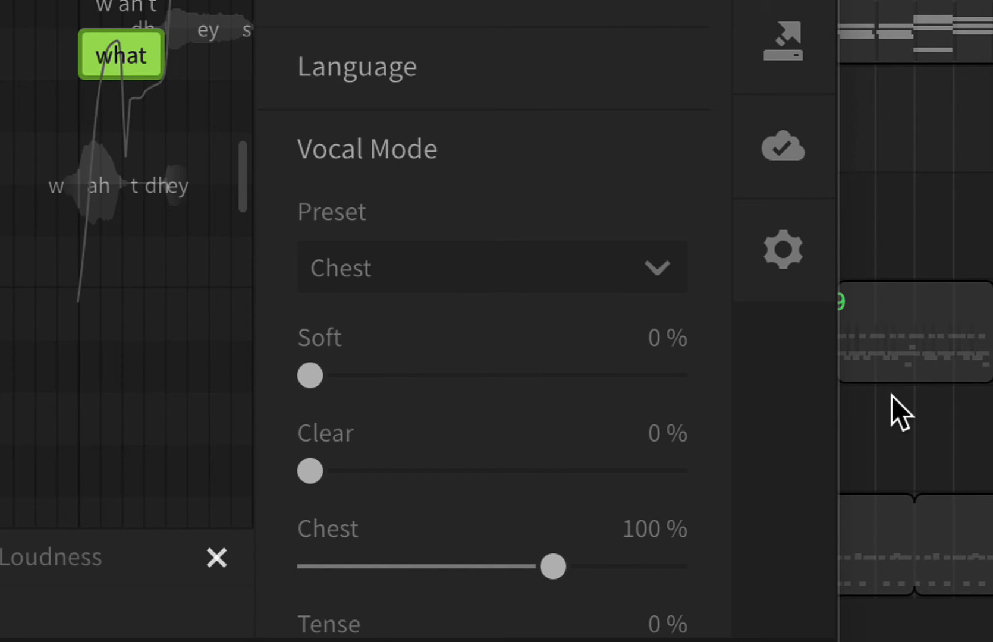
# Step: Audition the Tense Vocal Mode preset, stop playback and return the preset to (default)
pyautogui.click(479, 269)
pyautogui.click(416, 501)
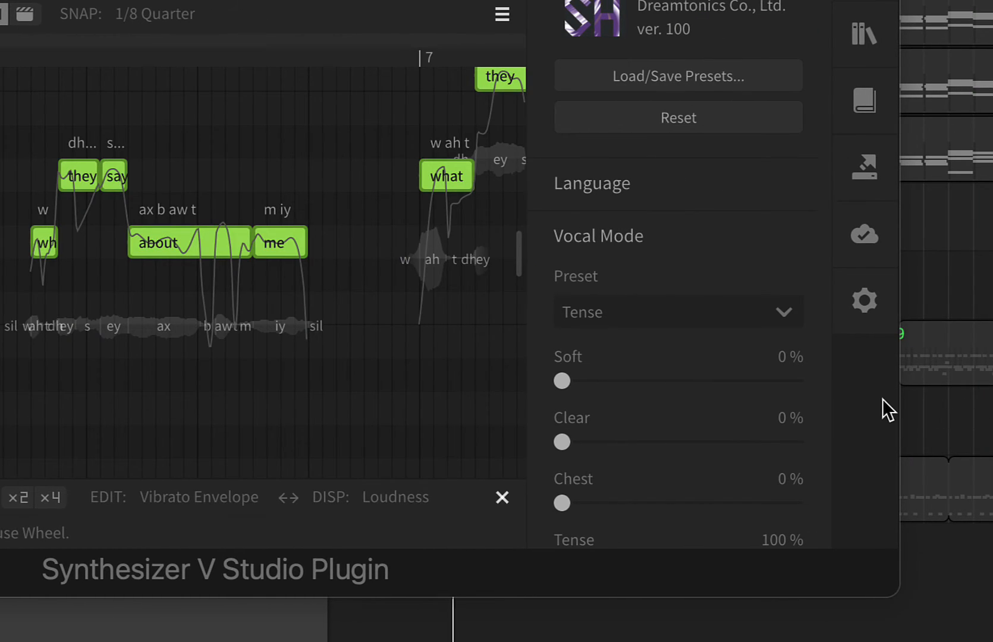
pyautogui.scroll(3, 891, 420)
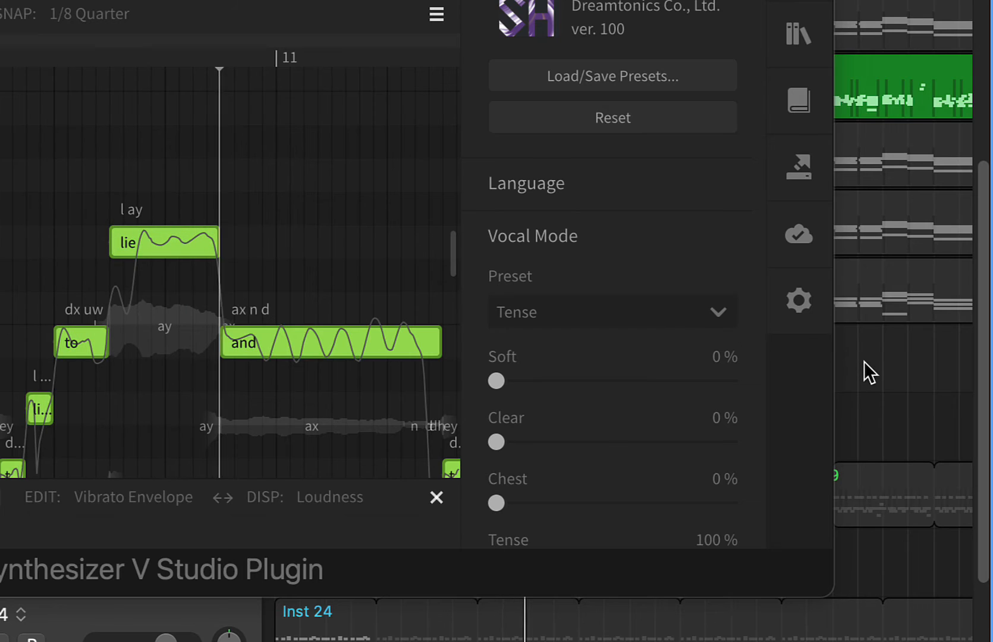
pyautogui.press('space')
pyautogui.click(691, 316)
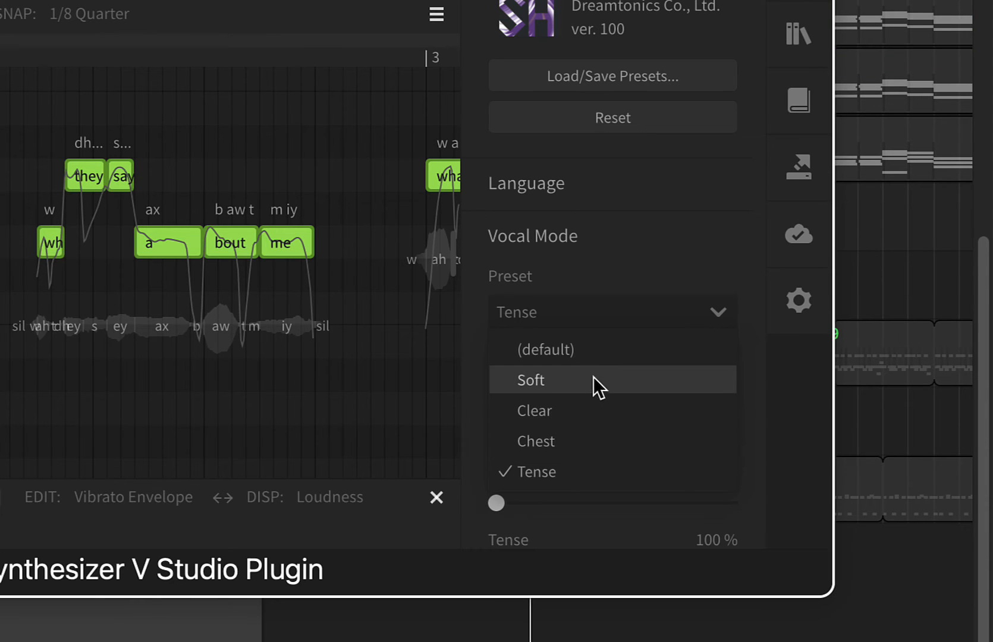
pyautogui.click(545, 350)
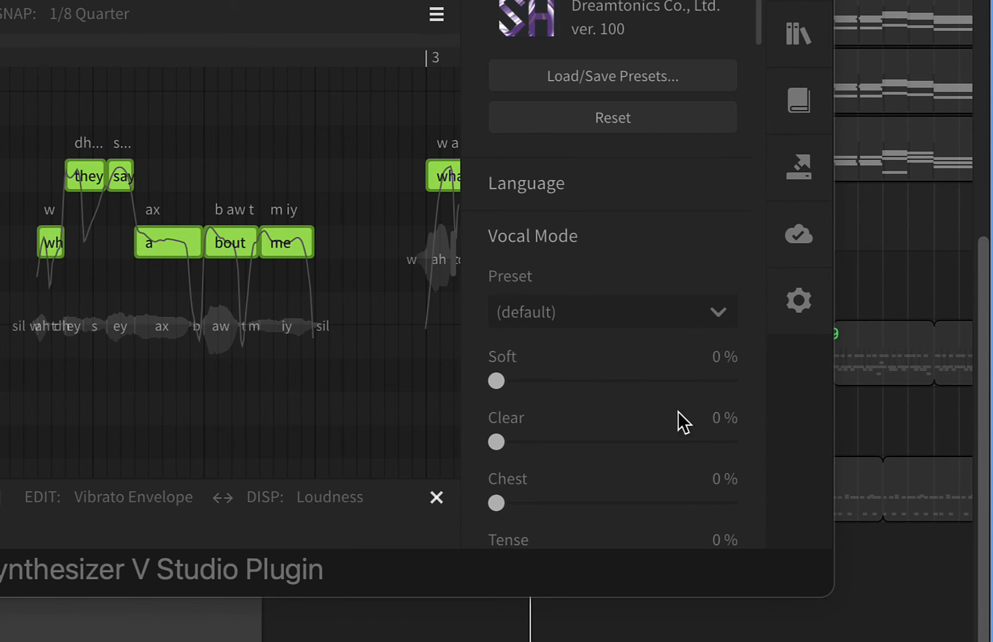
# Step: Set the voice's Gender parameter to 0.120 and play back the vocal
pyautogui.scroll(-5, 603, 291)
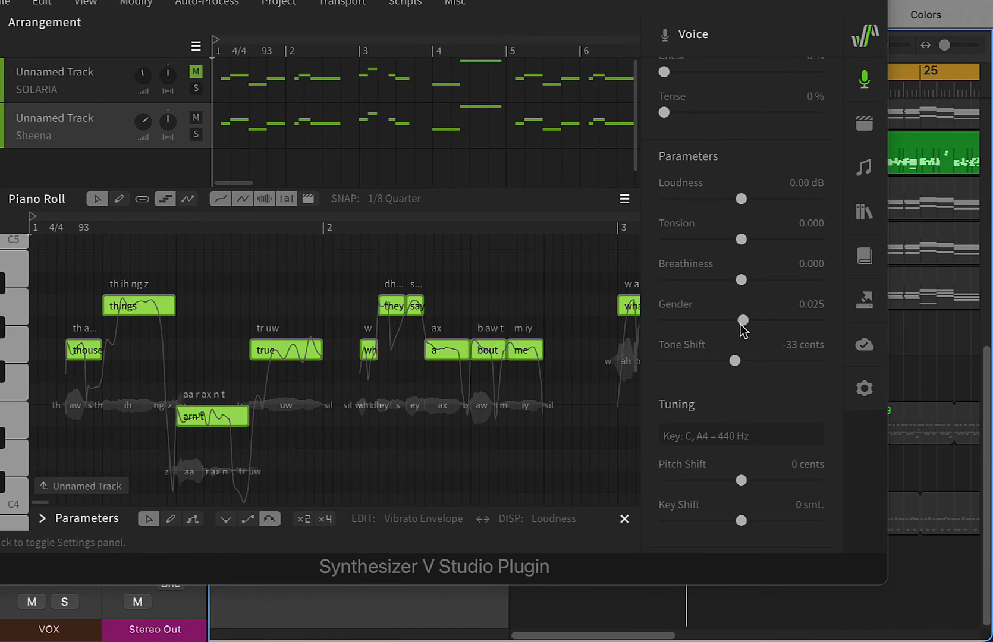
pyautogui.moveTo(741, 324); pyautogui.dragTo(747, 326)
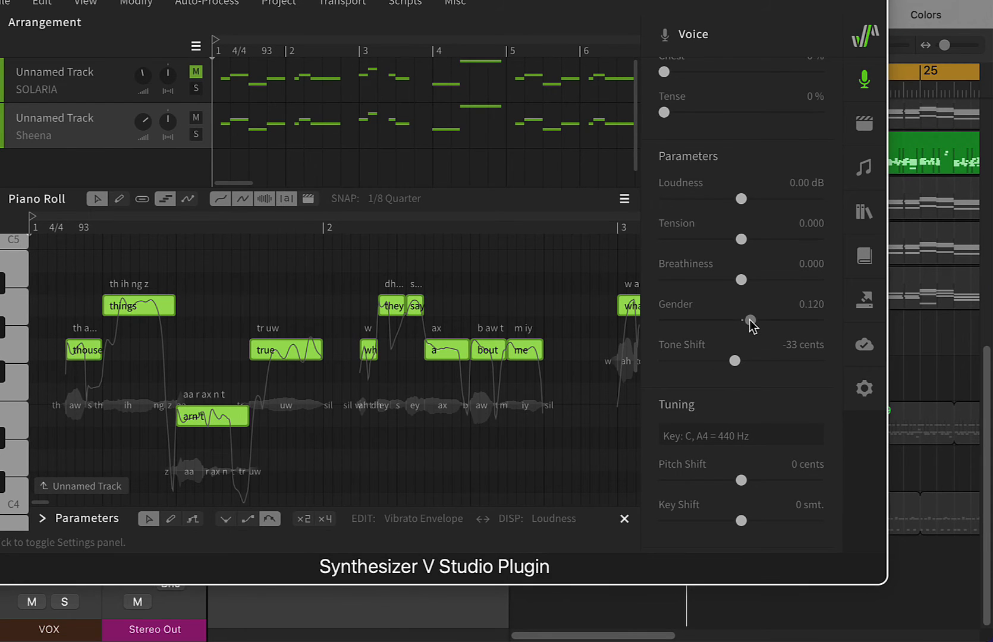
pyautogui.click(947, 352)
pyautogui.press('space')
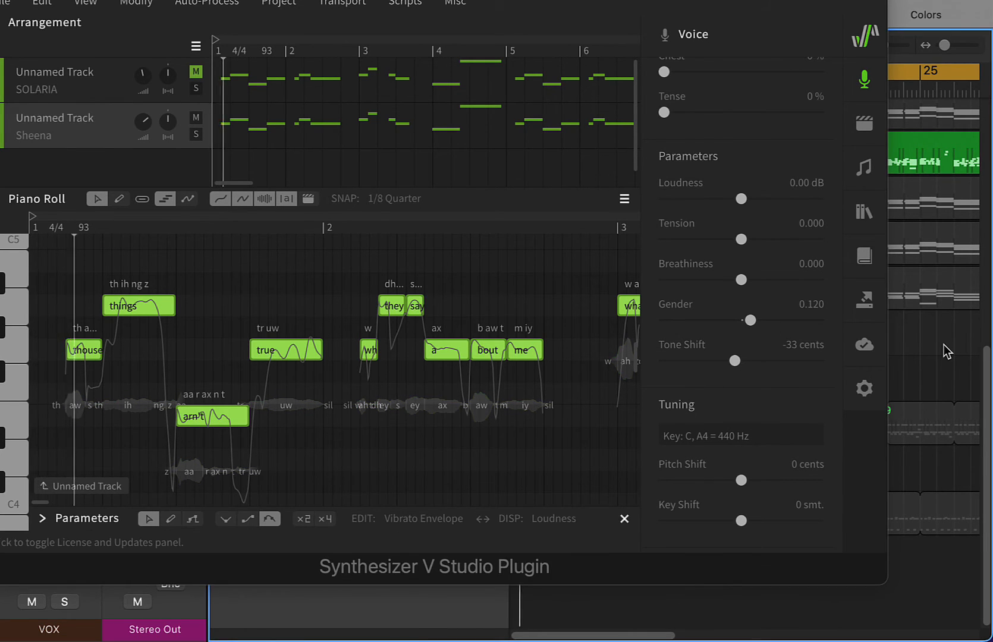
# Step: Raise the voice's Gender parameter to 0.335 and toggle playback to audition it
pyautogui.moveTo(752, 321); pyautogui.dragTo(769, 324)
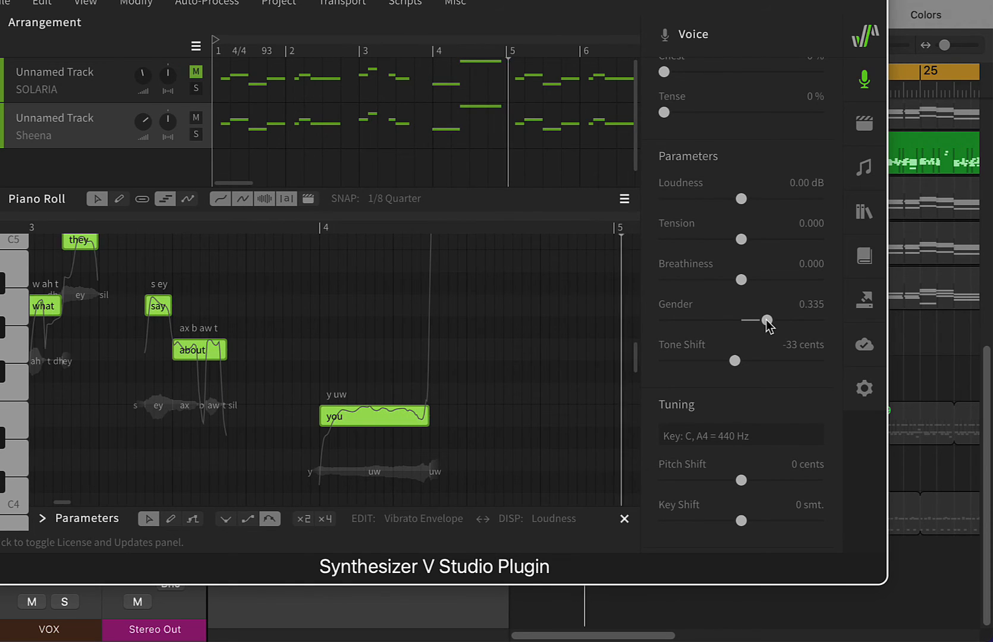
pyautogui.click(921, 357)
pyautogui.press('space')
# Step: Lower the voice's Gender parameter to -0.310 and toggle playback to hear the change
pyautogui.moveTo(767, 319); pyautogui.dragTo(736, 323)
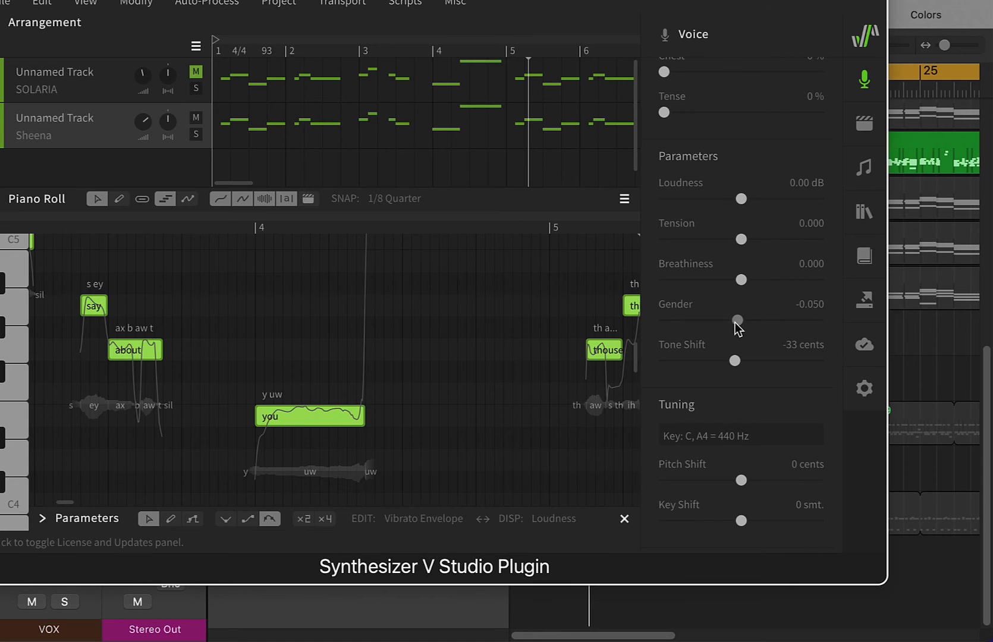
pyautogui.click(906, 350)
pyautogui.press('space')
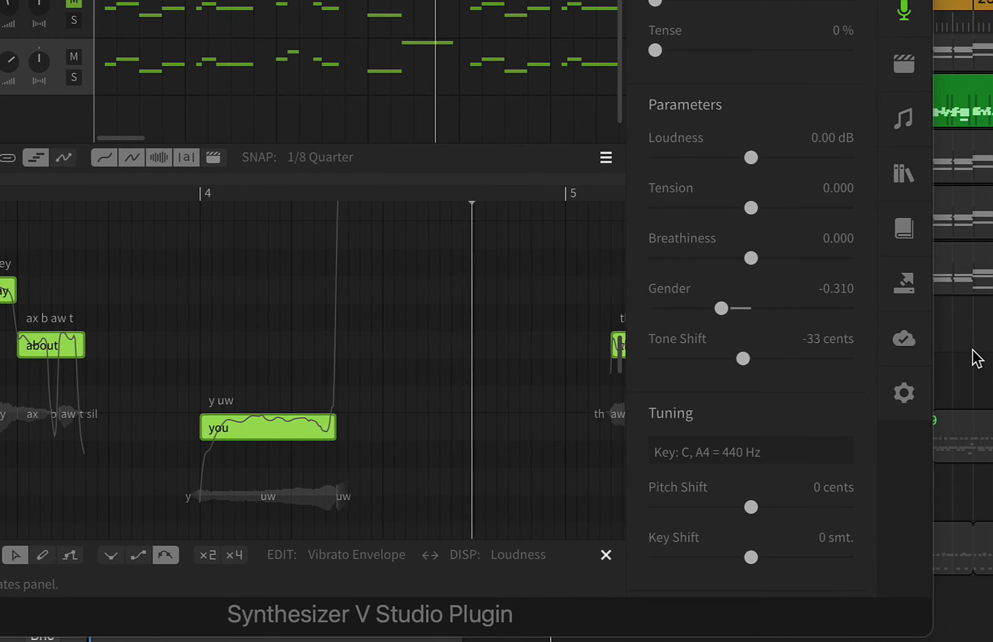
# Step: Reset Gender to 0.000, raise Breathiness to 0.760 and play back the vocal
pyautogui.click(749, 310)
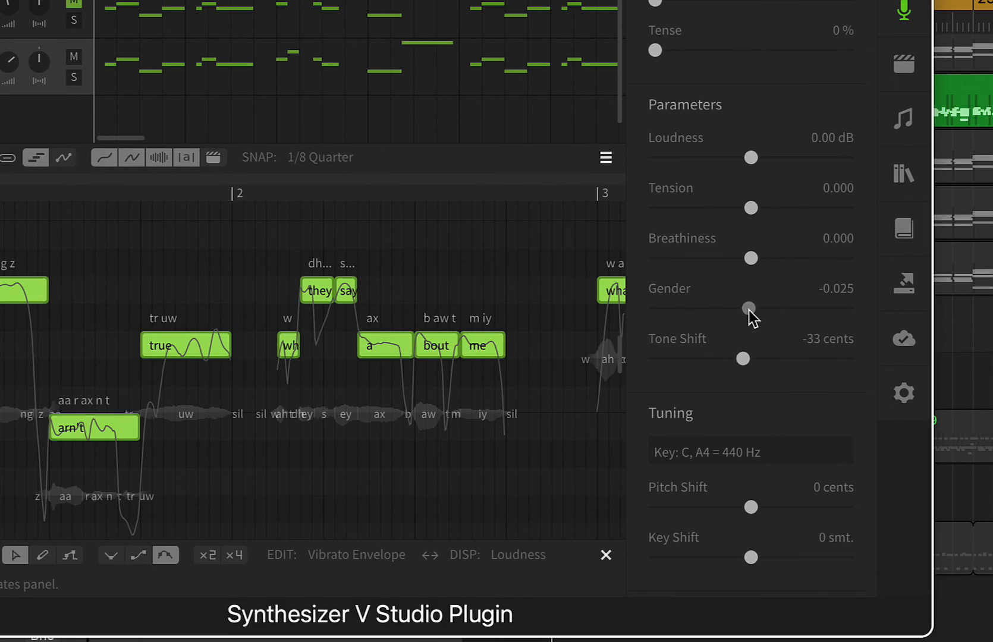
pyautogui.doubleClick(747, 308)
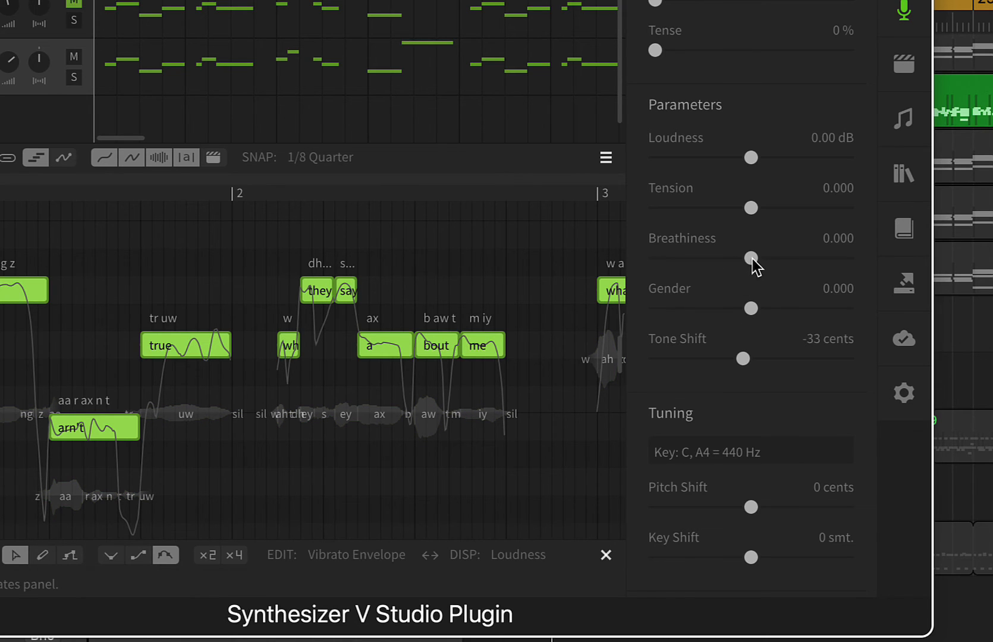
pyautogui.moveTo(751, 261); pyautogui.dragTo(824, 262)
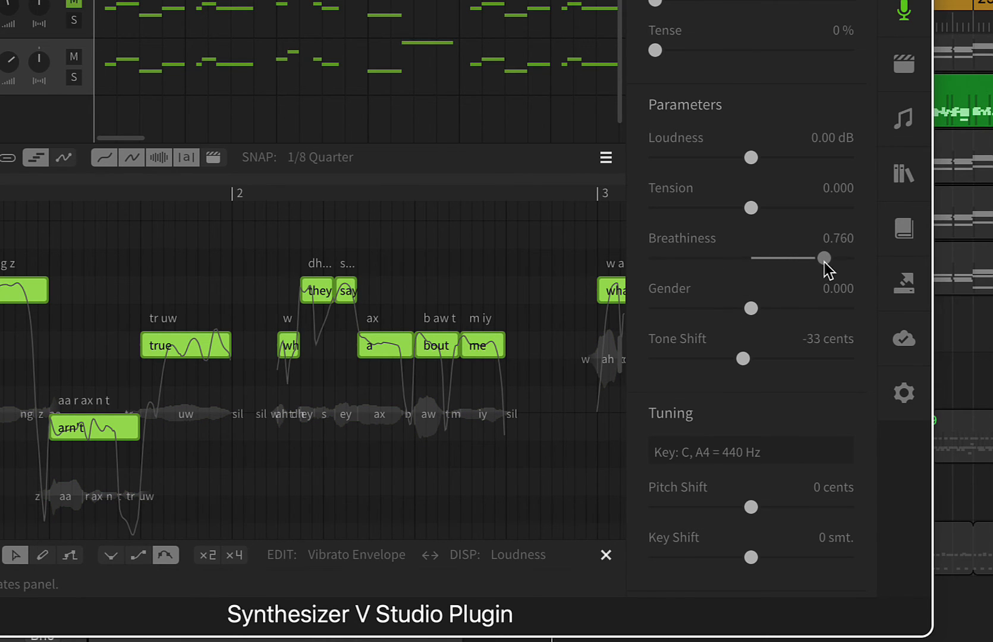
pyautogui.click(976, 340)
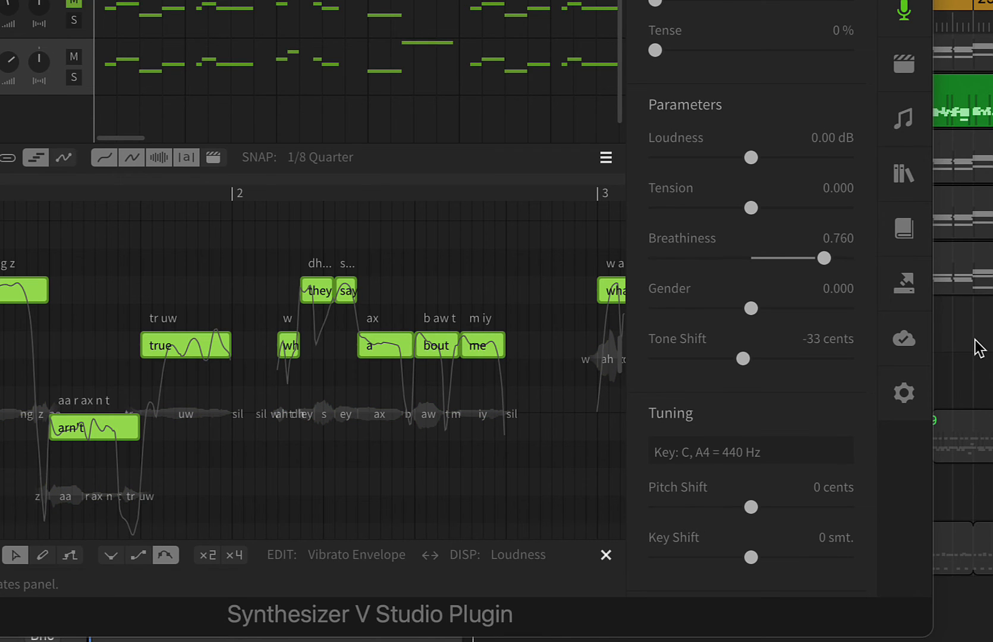
pyautogui.press('space')
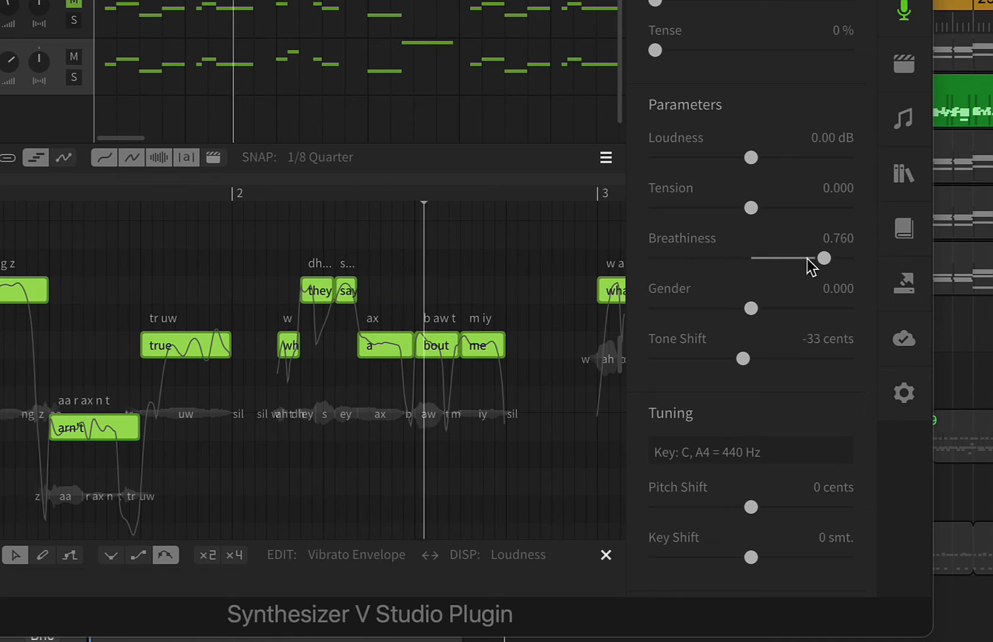
# Step: Apply the Soft Vocal Mode preset alongside the raised Breathiness and play back the vocal
pyautogui.scroll(1, 805, 316)
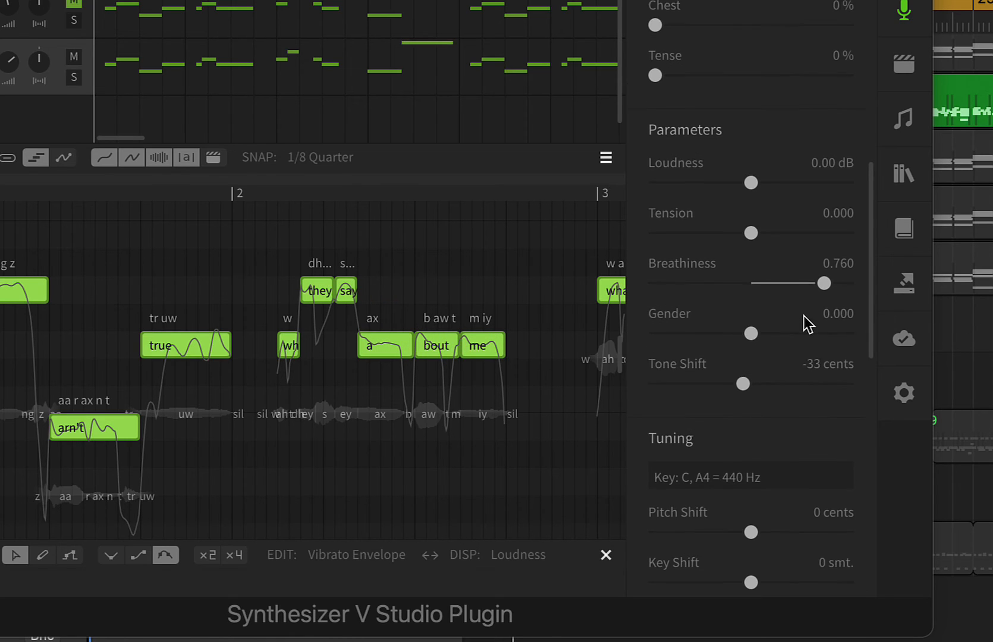
pyautogui.scroll(5, 805, 316)
pyautogui.click(722, 150)
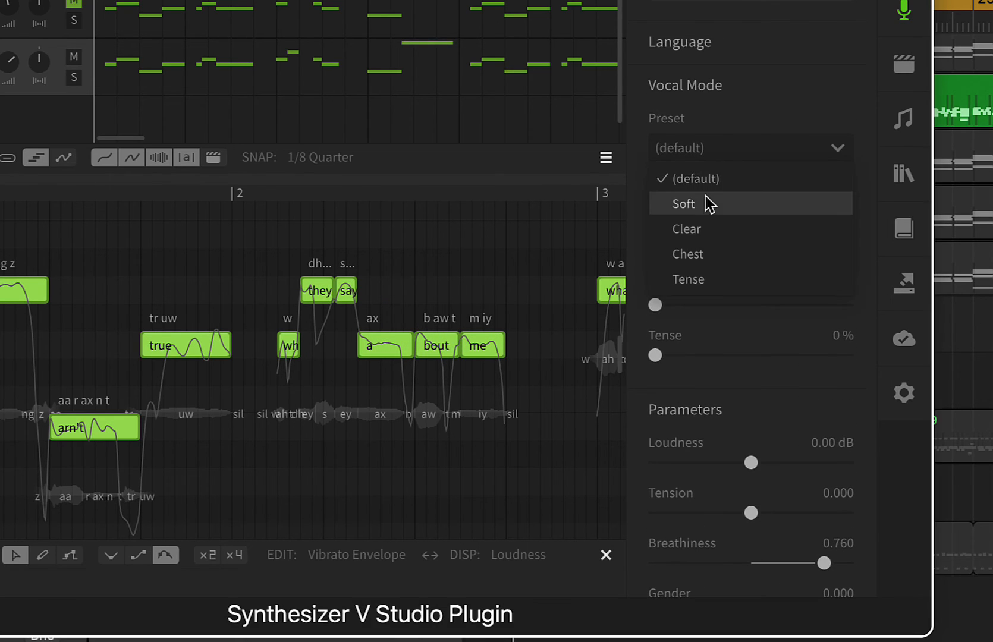
pyautogui.click(708, 203)
pyautogui.scroll(-5, 832, 325)
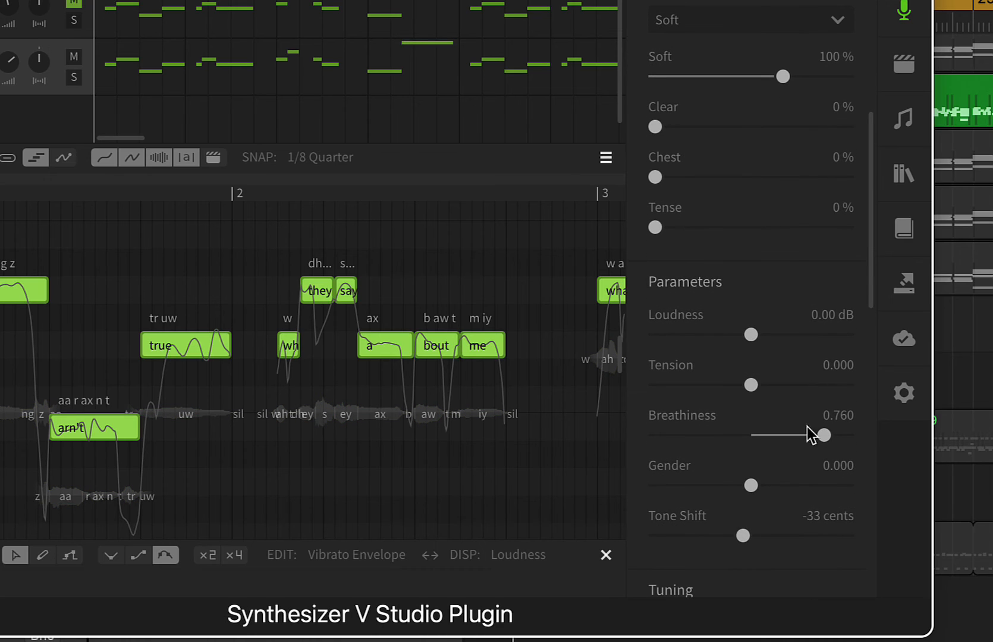
pyautogui.click(959, 374)
pyautogui.press('space')
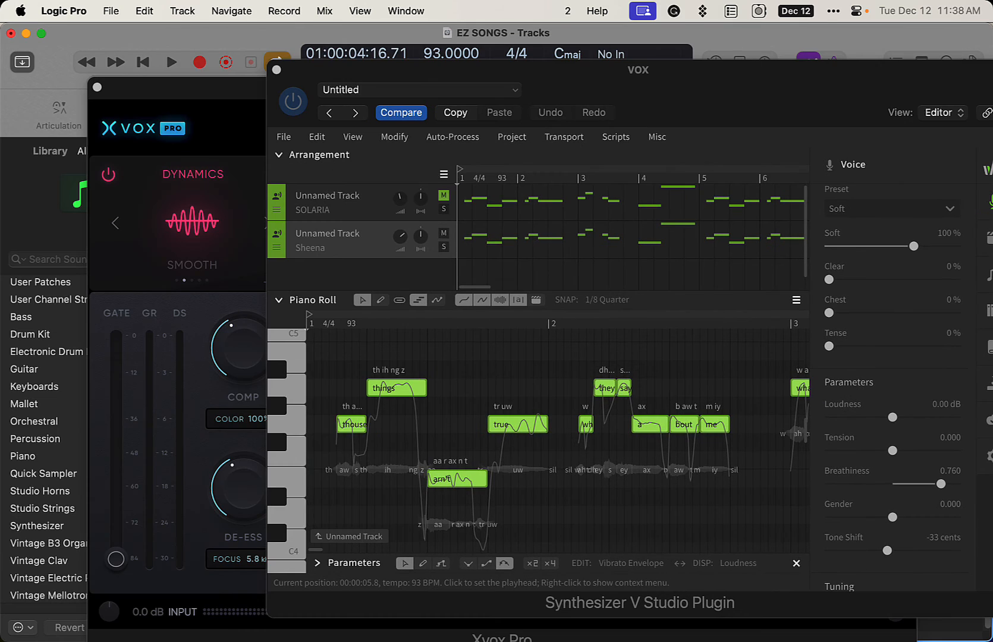
# Step: Switch to the Xvox Pro window, lower the HIGH tone control to -14% and load the Clean and Clear preset
pyautogui.click(236, 148)
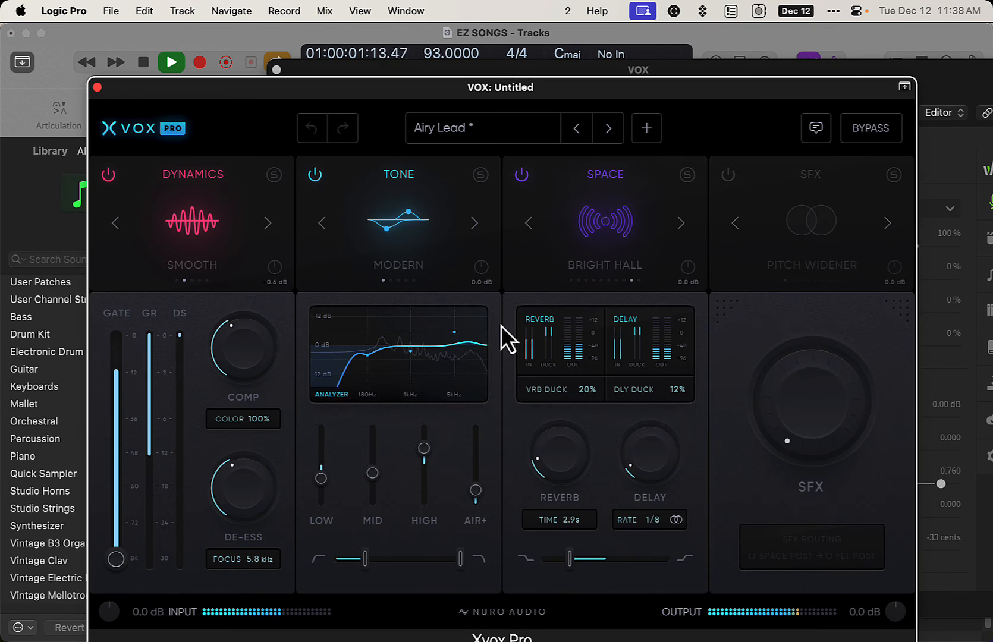
pyautogui.moveTo(427, 462); pyautogui.dragTo(429, 477)
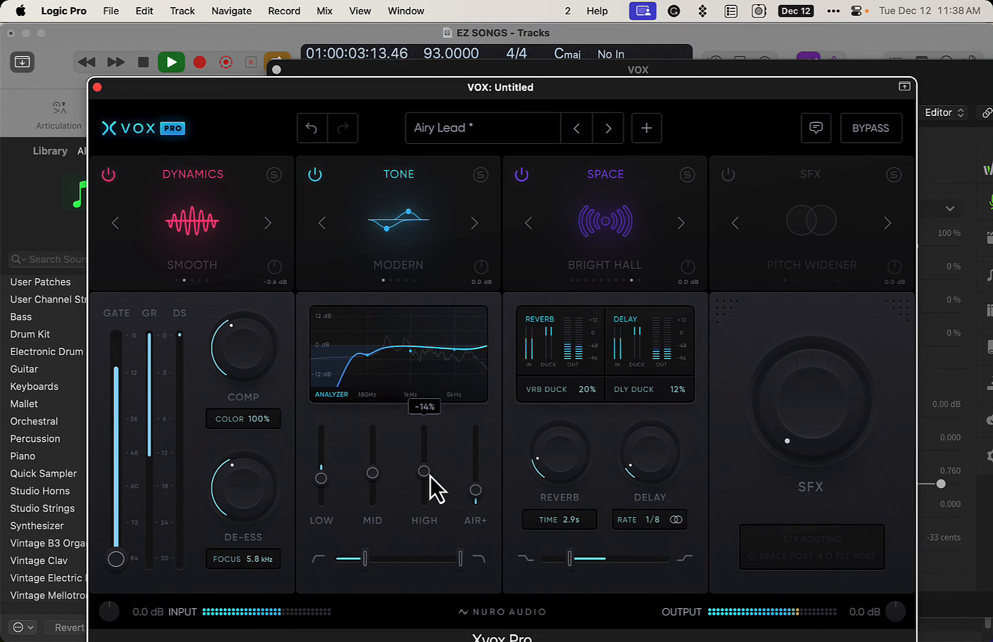
pyautogui.click(608, 132)
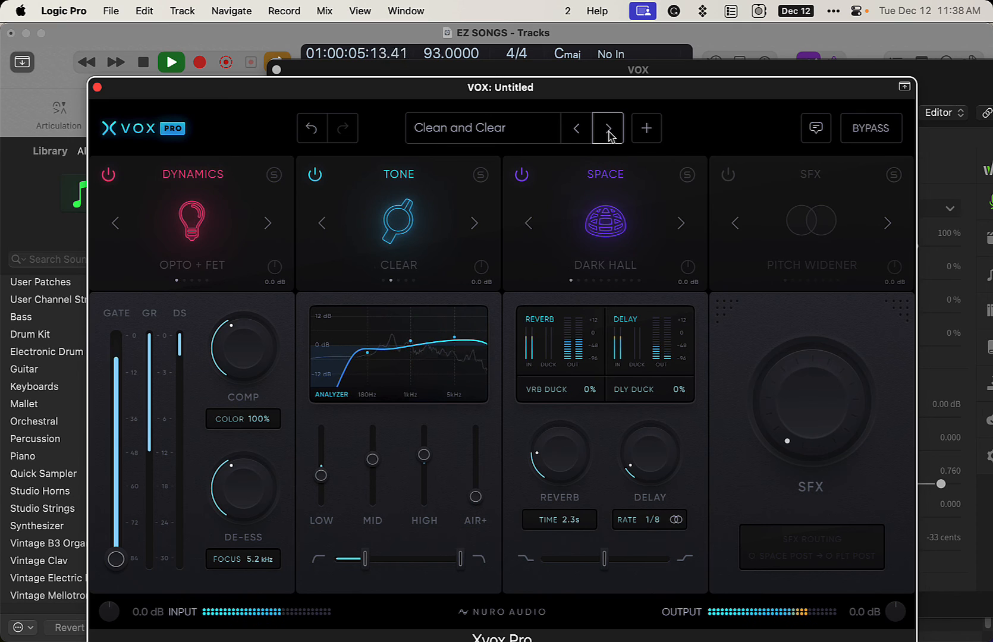
# Step: Audition the Extra Crisp and Extra Sauce presets during playback, and load the Infini Lead preset
pyautogui.click(609, 132)
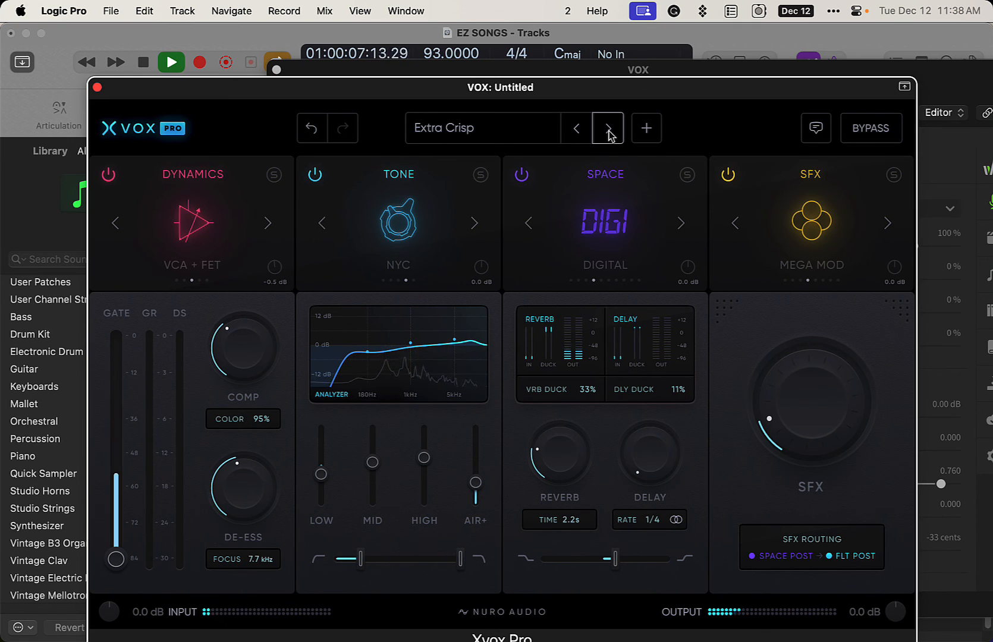
pyautogui.click(609, 132)
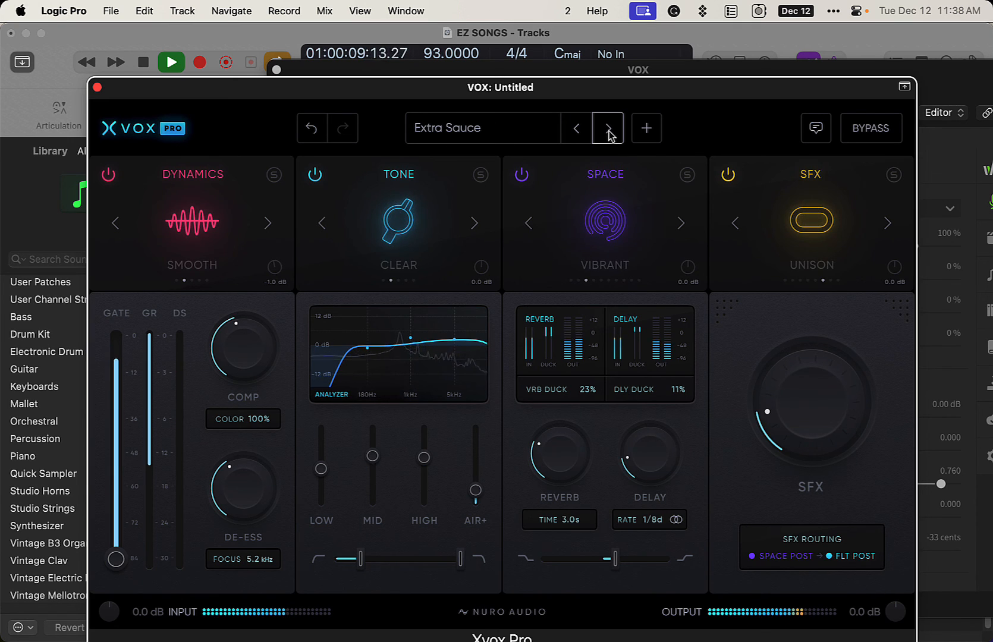
pyautogui.click(608, 132)
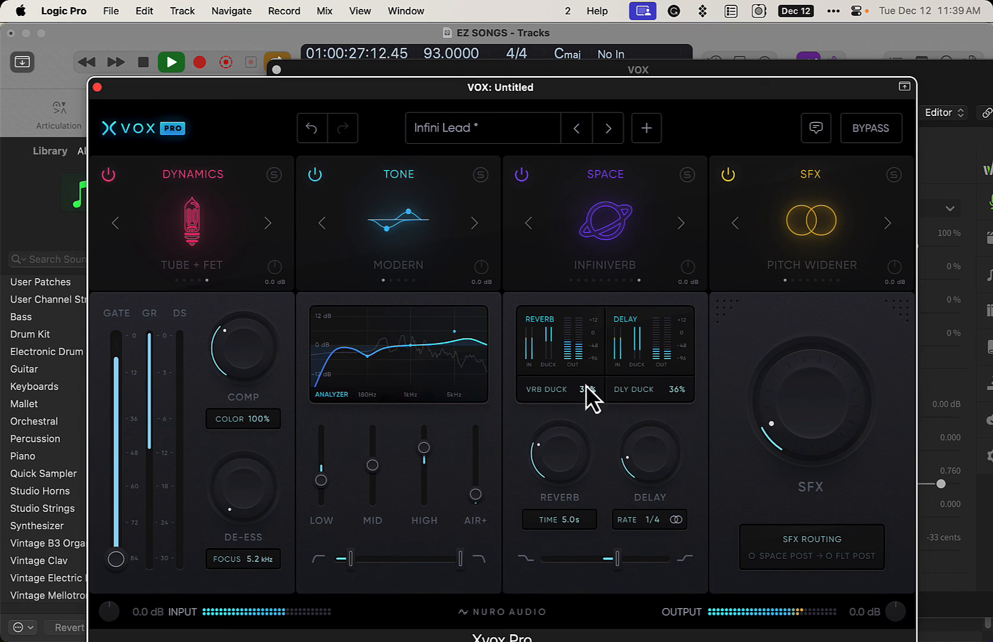
# Step: Set the Space module's Delay to 34% and Reverb to 30%, and stop the project's playback
pyautogui.moveTo(637, 463); pyautogui.dragTo(643, 409)
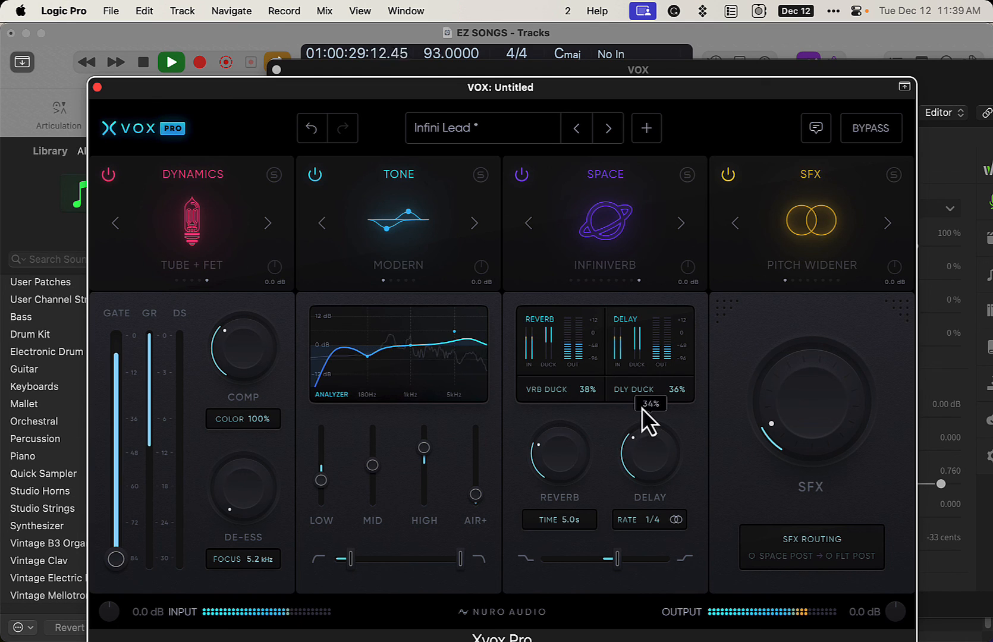
pyautogui.moveTo(566, 461); pyautogui.dragTo(566, 453)
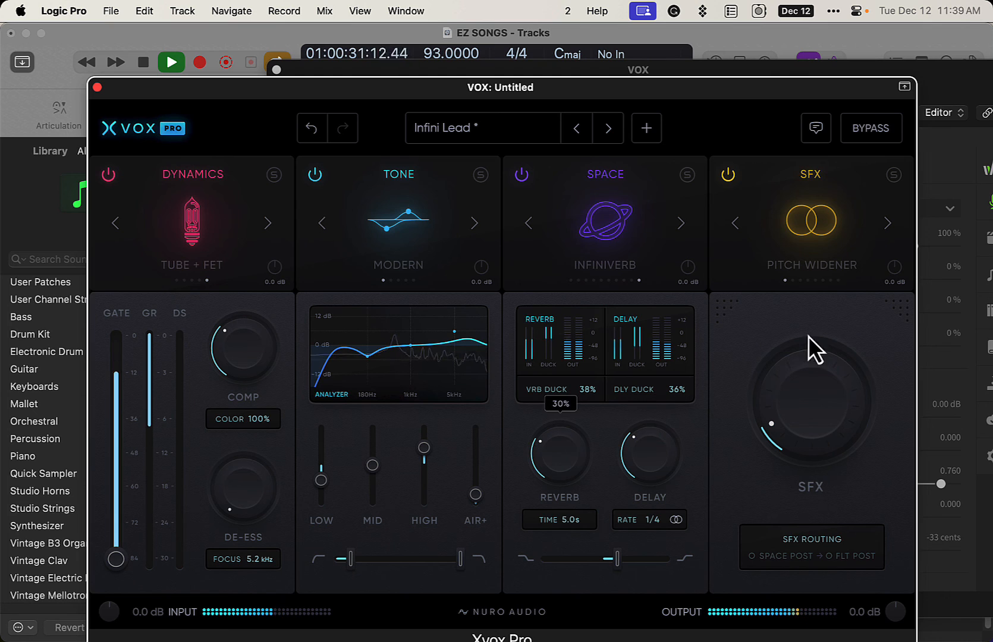
pyautogui.click(899, 43)
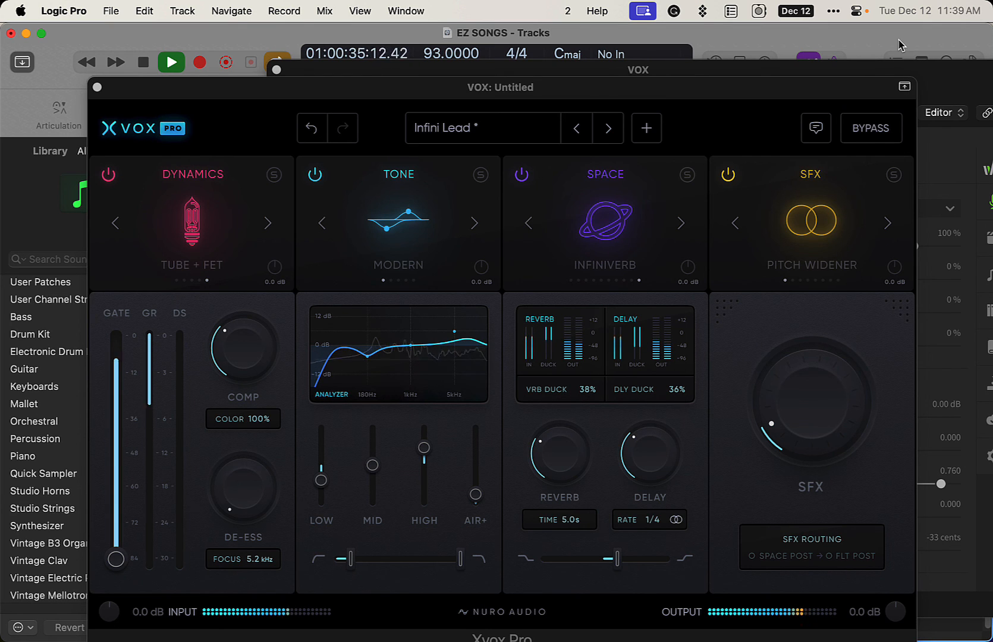
pyautogui.press('space')
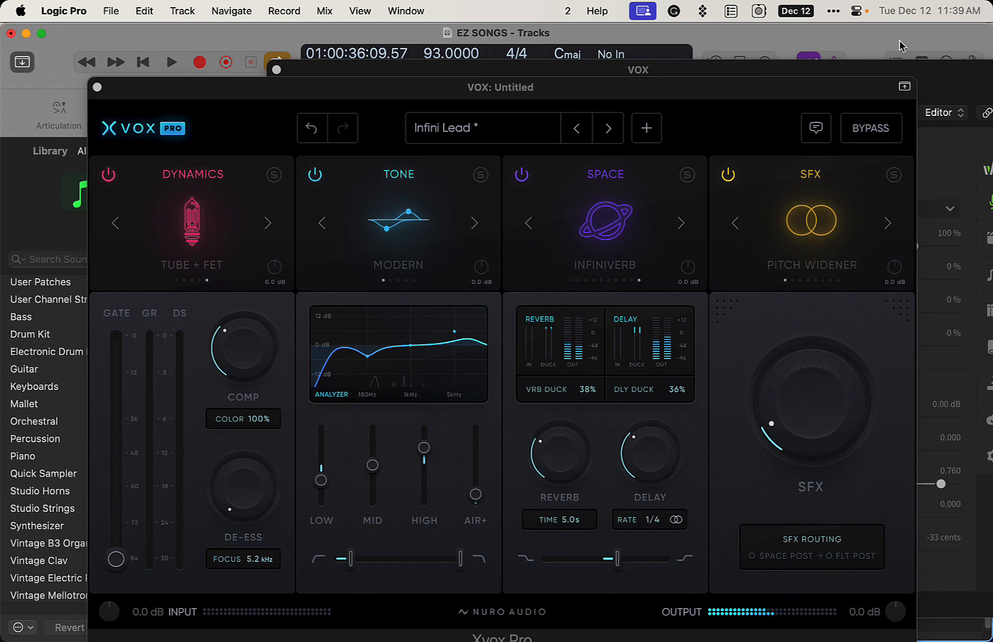